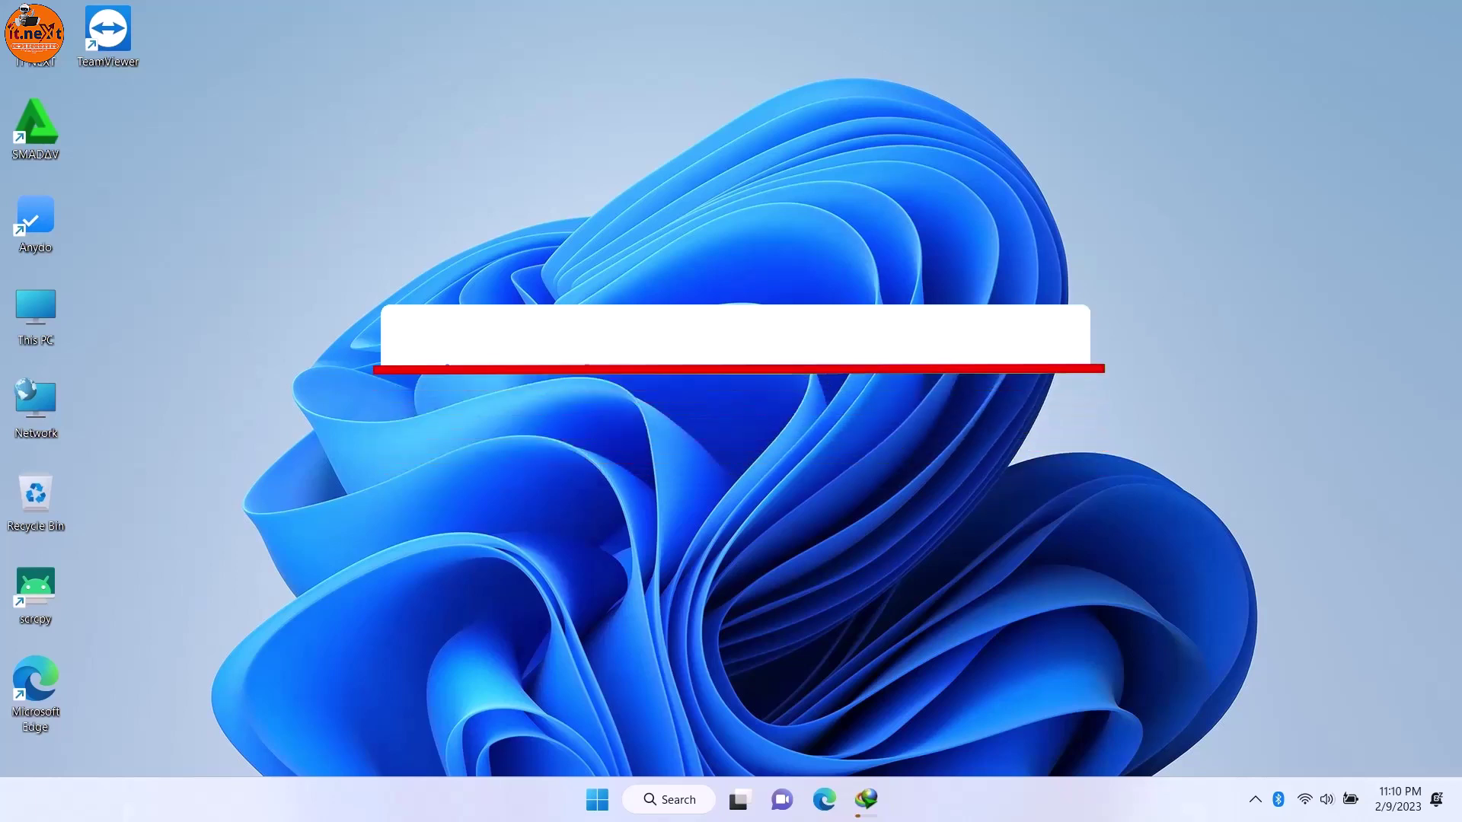
Launch Microsoft Edge from the taskbar to get a new tab page.
{"action": "left_click", "coordinate": [826, 803]}
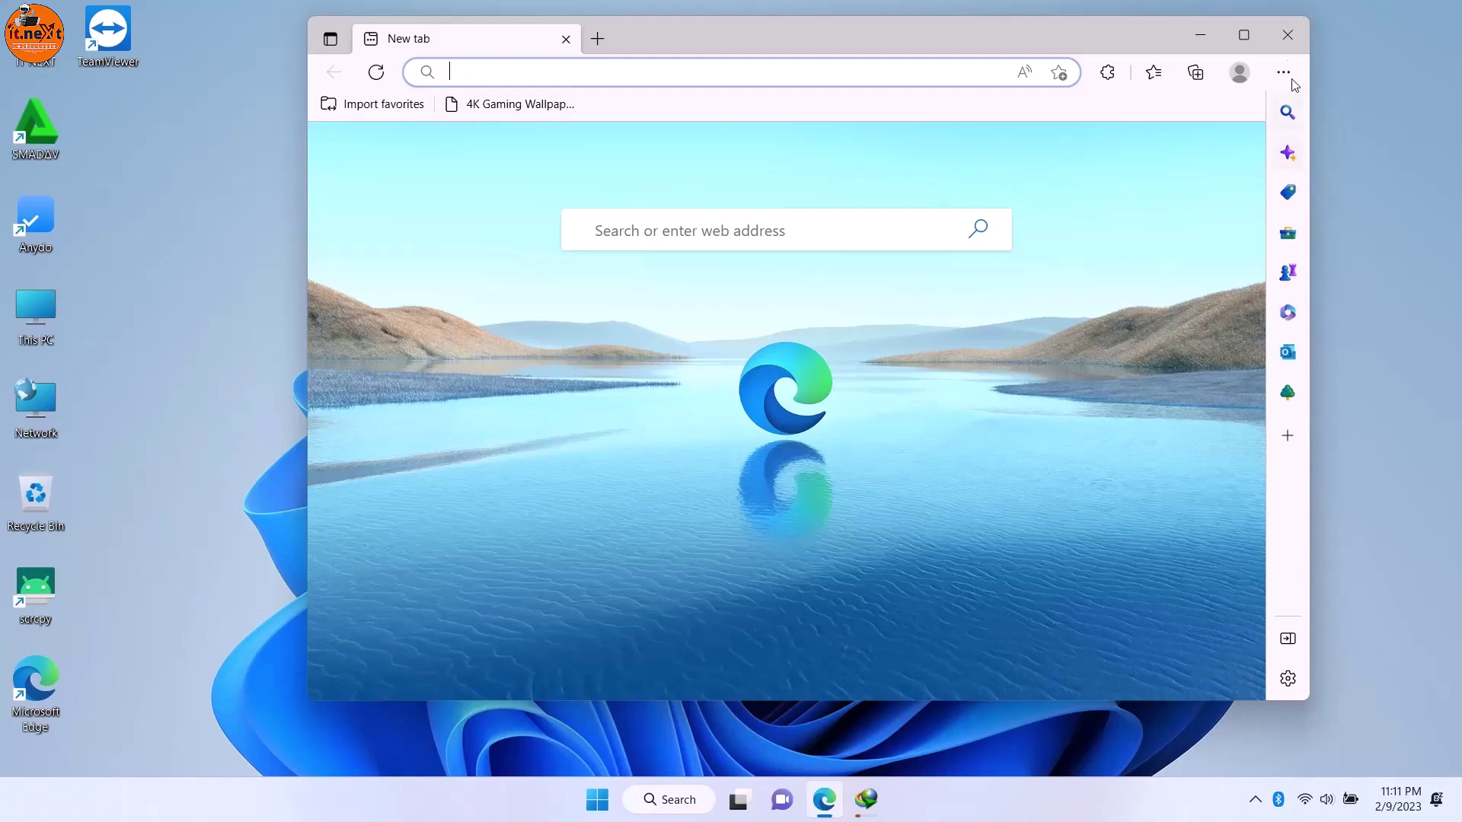
Maximize the Edge window and search Bing for 'chat gpt'.
{"action": "left_click", "coordinate": [1262, 34]}
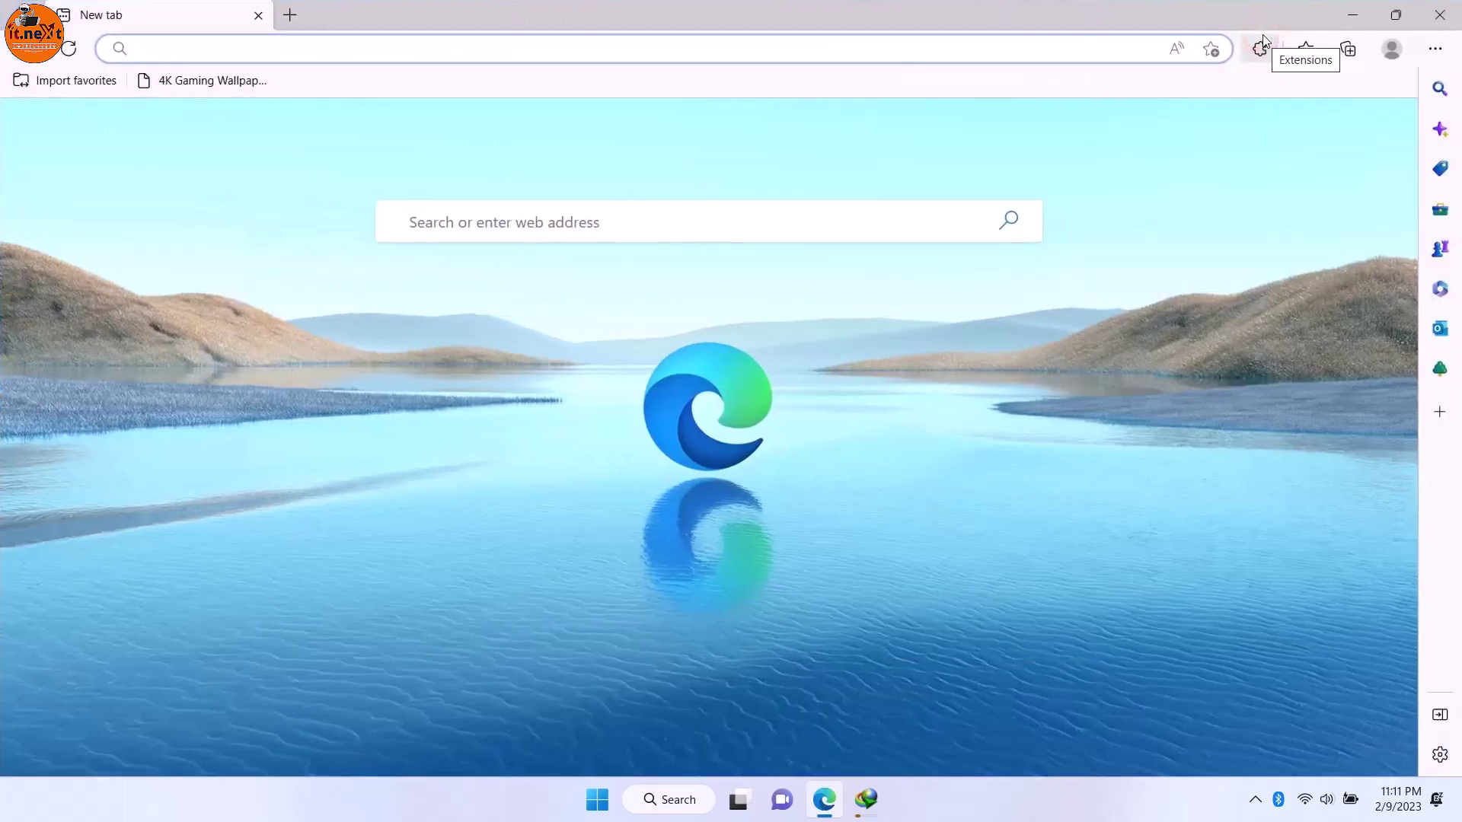
{"action": "left_click", "coordinate": [616, 220]}
{"action": "type", "text": "chat"}
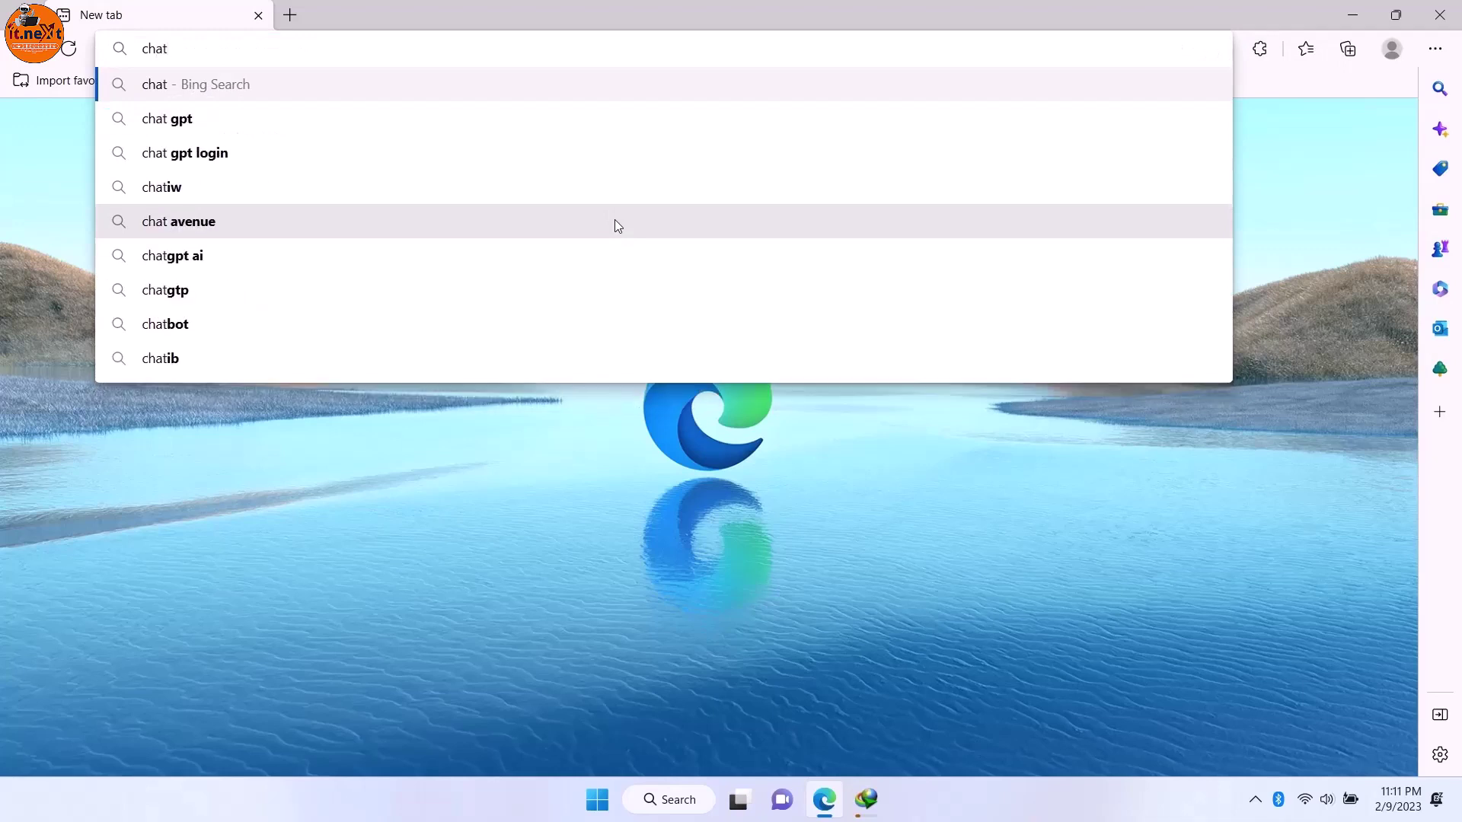
{"action": "type", "text": " gpt"}
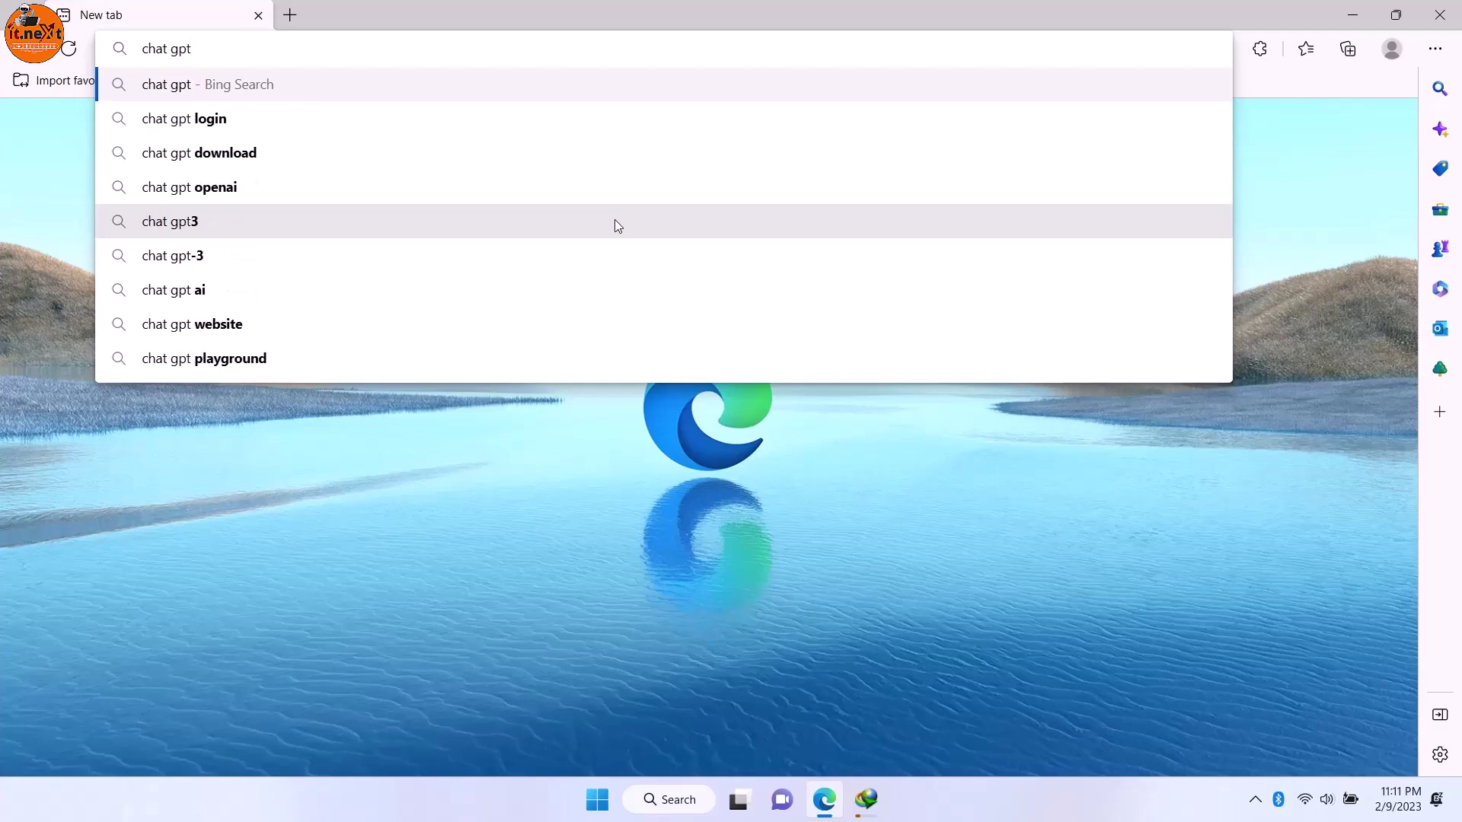
{"action": "key", "text": "Return"}
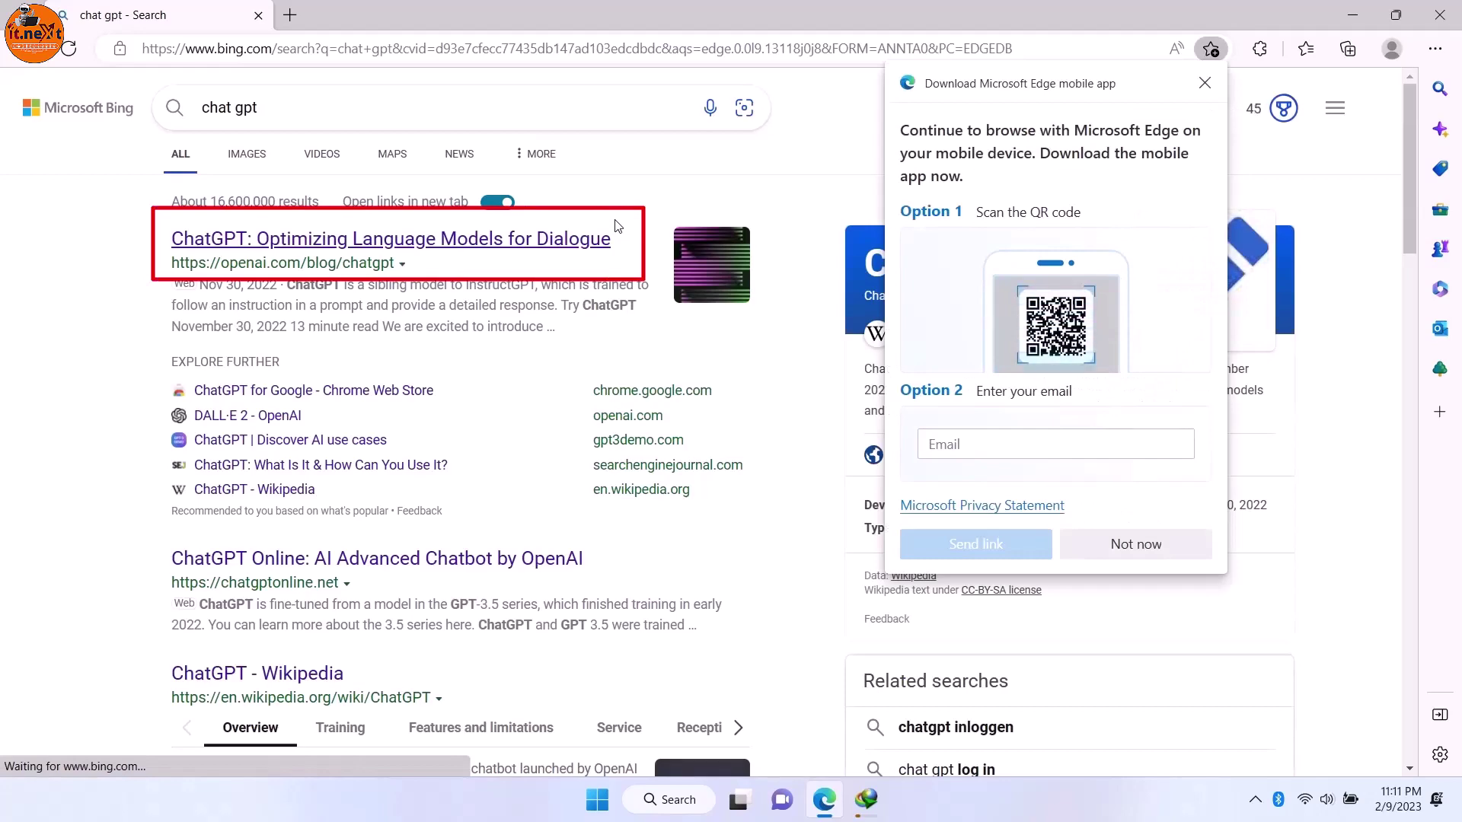
Open the 'ChatGPT: Optimizing Language Models for Dialogue' post, dismiss the app prompt, and skim it.
{"action": "left_click", "coordinate": [418, 241]}
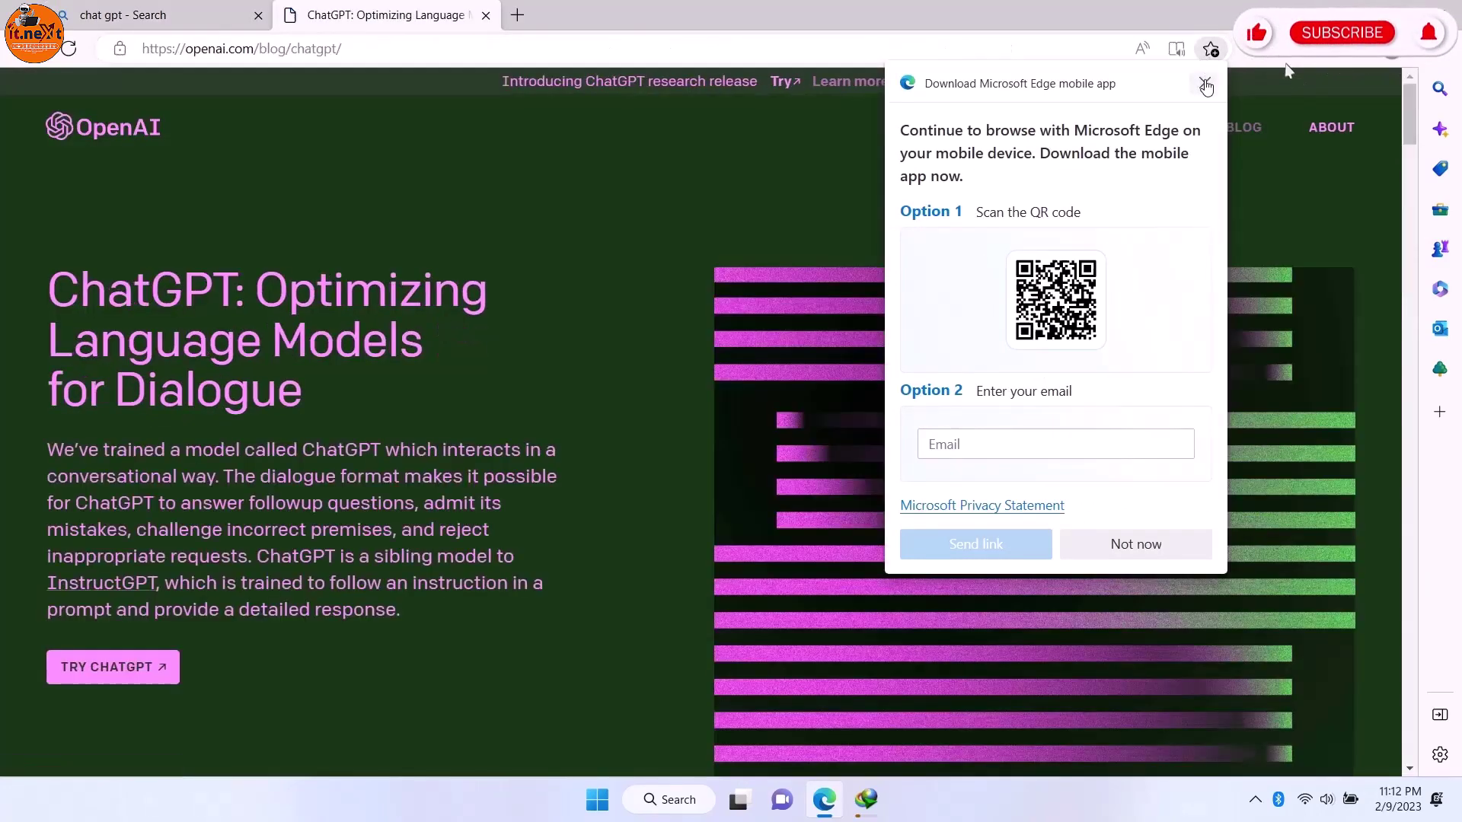
{"action": "left_click", "coordinate": [1204, 81]}
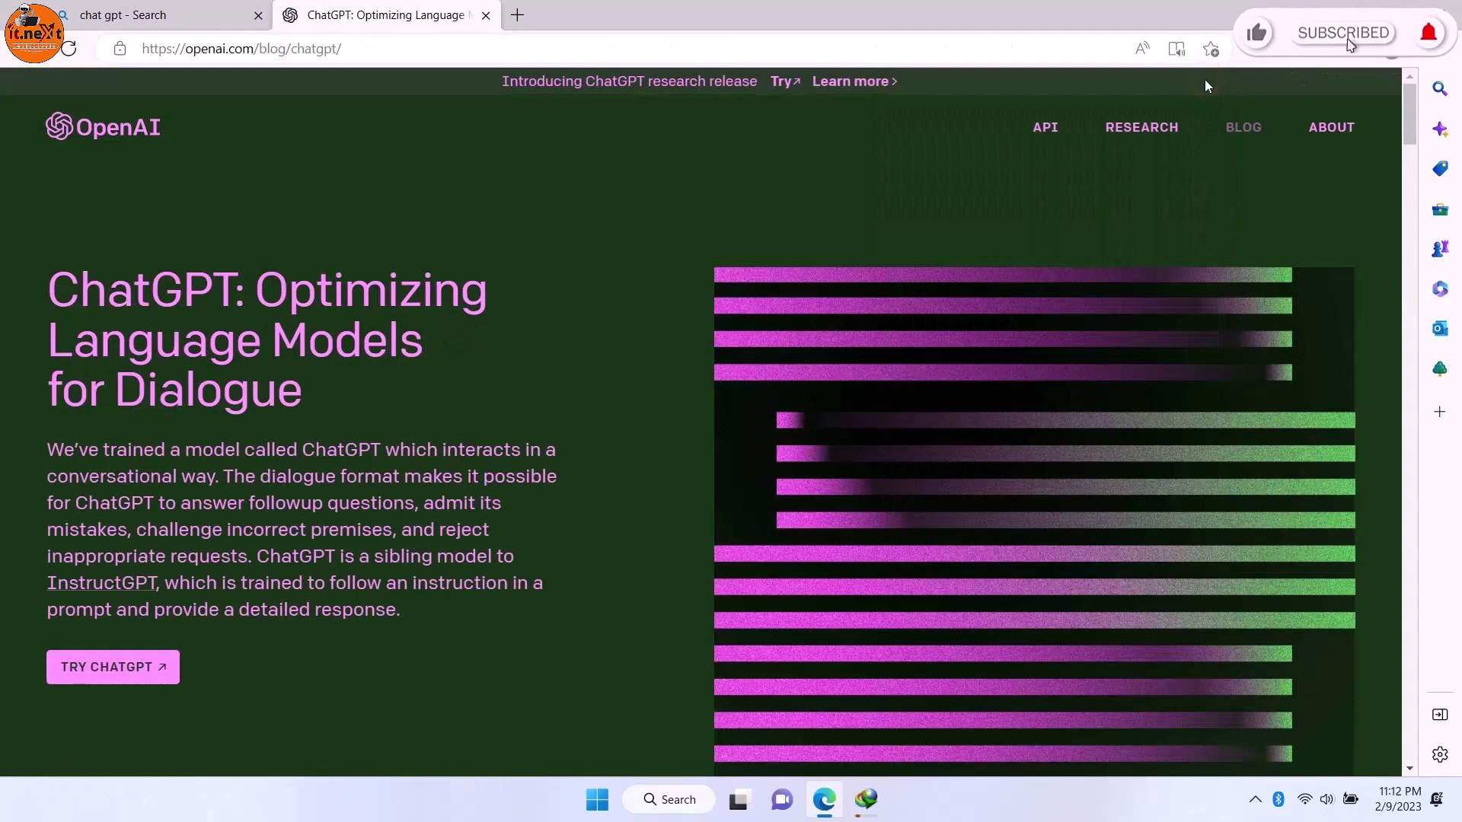
{"action": "scroll", "coordinate": [1205, 86], "scroll_direction": "down", "scroll_amount": 8}
{"action": "scroll", "coordinate": [1204, 85], "scroll_direction": "down", "scroll_amount": 10}
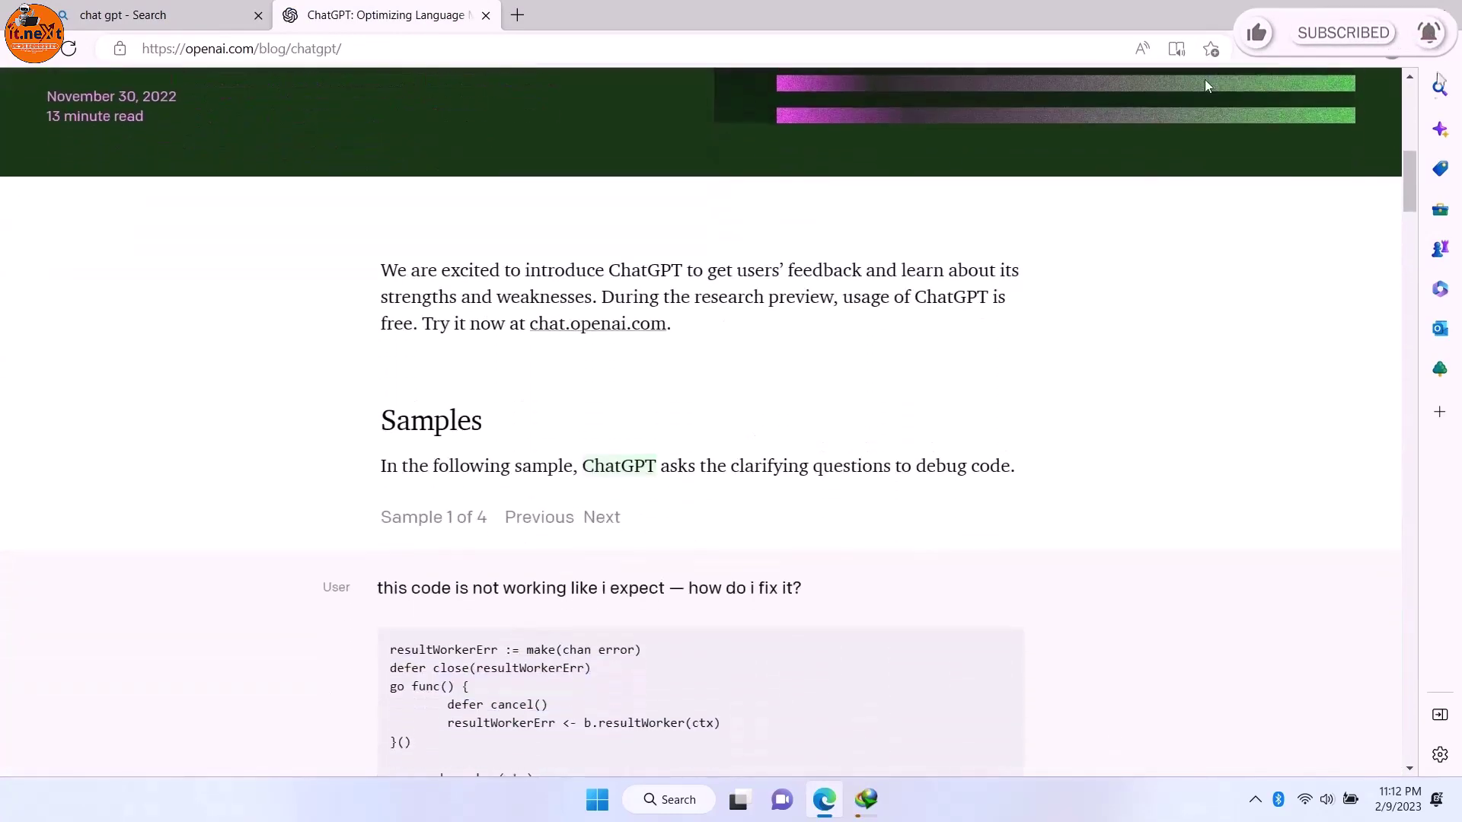
{"action": "scroll", "coordinate": [1205, 85], "scroll_direction": "down", "scroll_amount": 12}
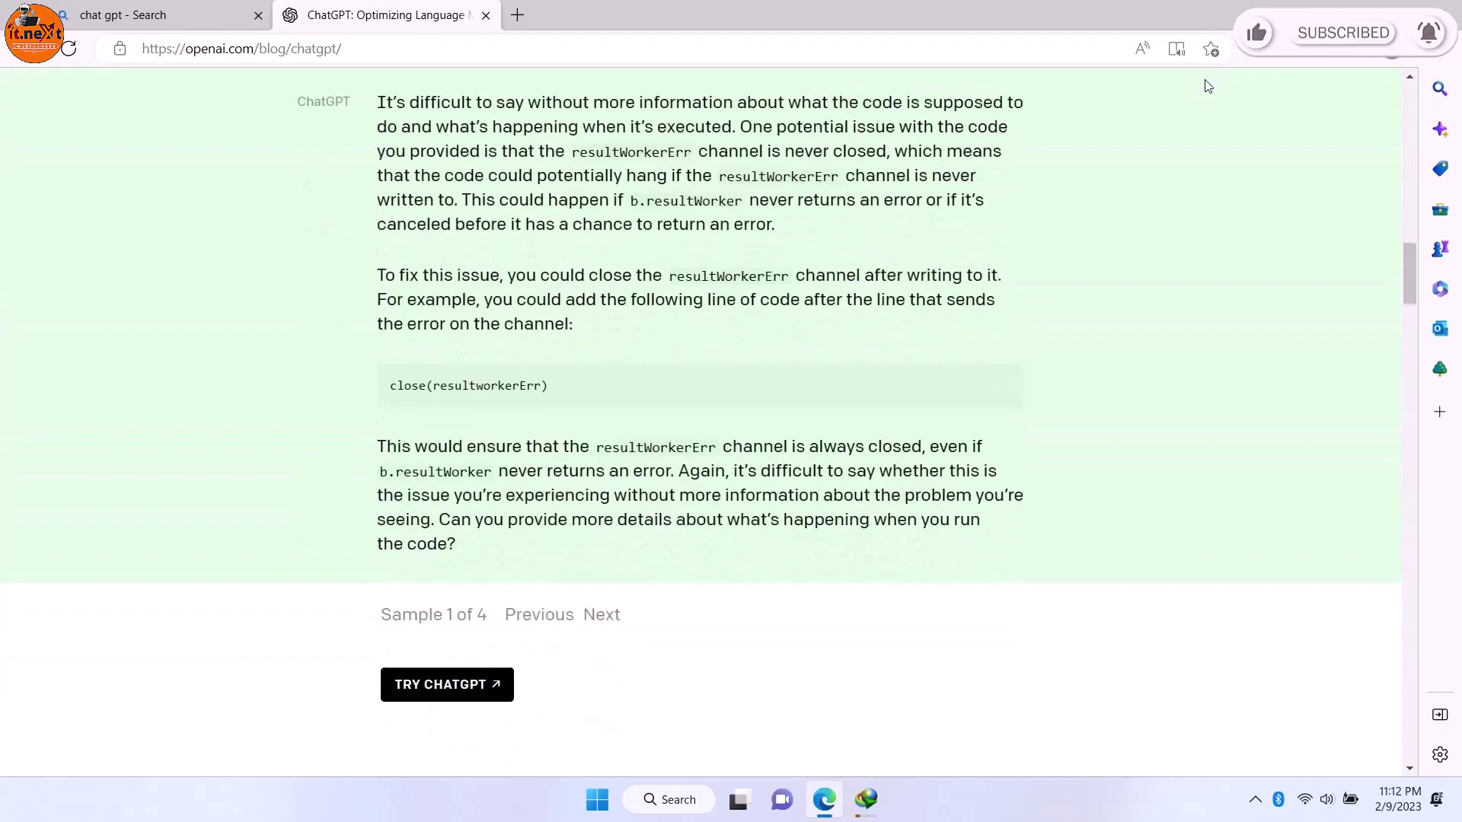
{"action": "scroll", "coordinate": [1207, 85], "scroll_direction": "down", "scroll_amount": 3}
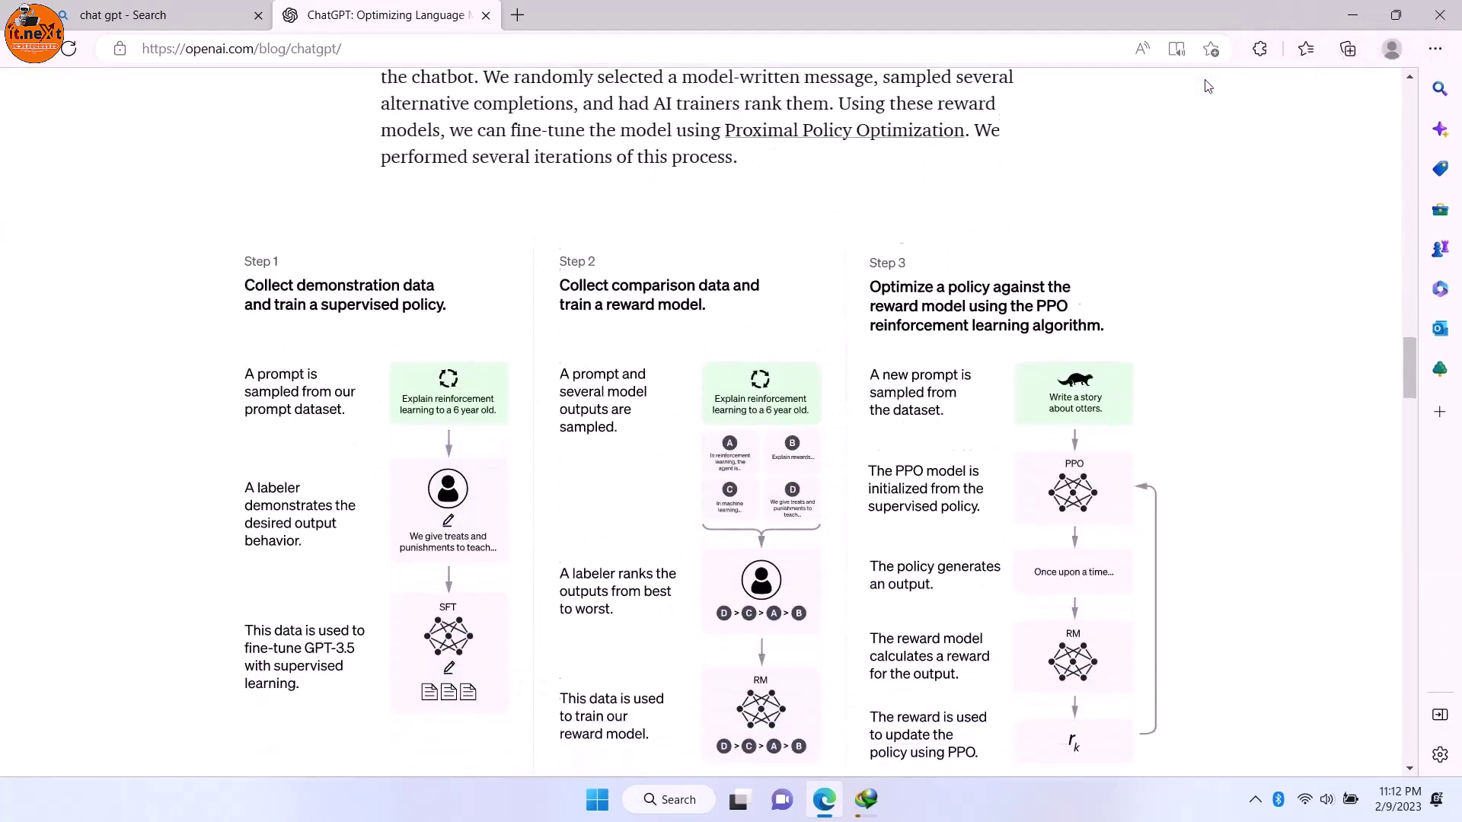
{"action": "scroll", "coordinate": [1207, 85], "scroll_direction": "up", "scroll_amount": 20}
{"action": "scroll", "coordinate": [1206, 85], "scroll_direction": "up", "scroll_amount": 5}
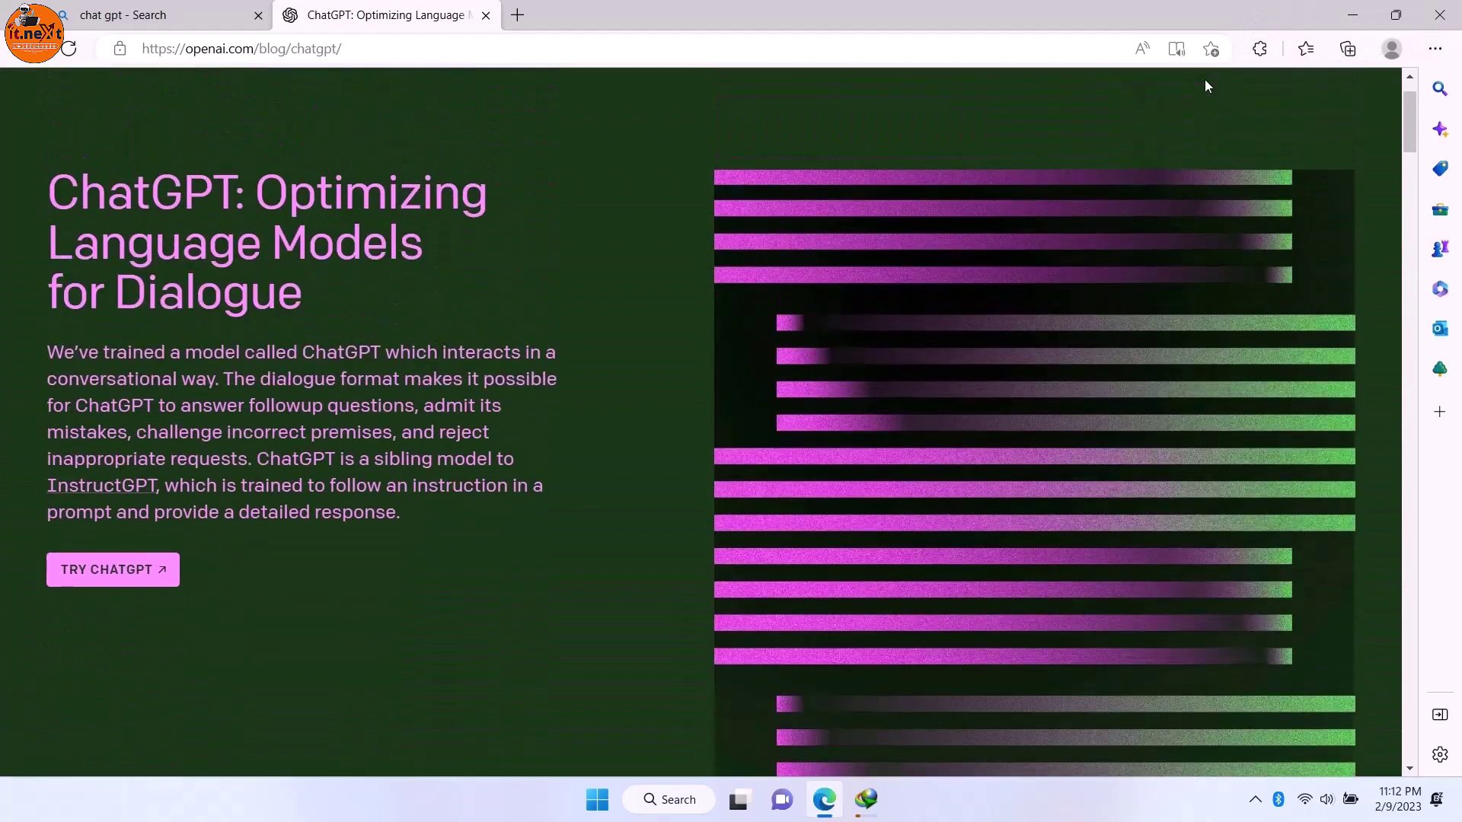
Start ChatGPT sign-up and create an OpenAI account with an email address and password.
{"action": "left_click", "coordinate": [118, 576]}
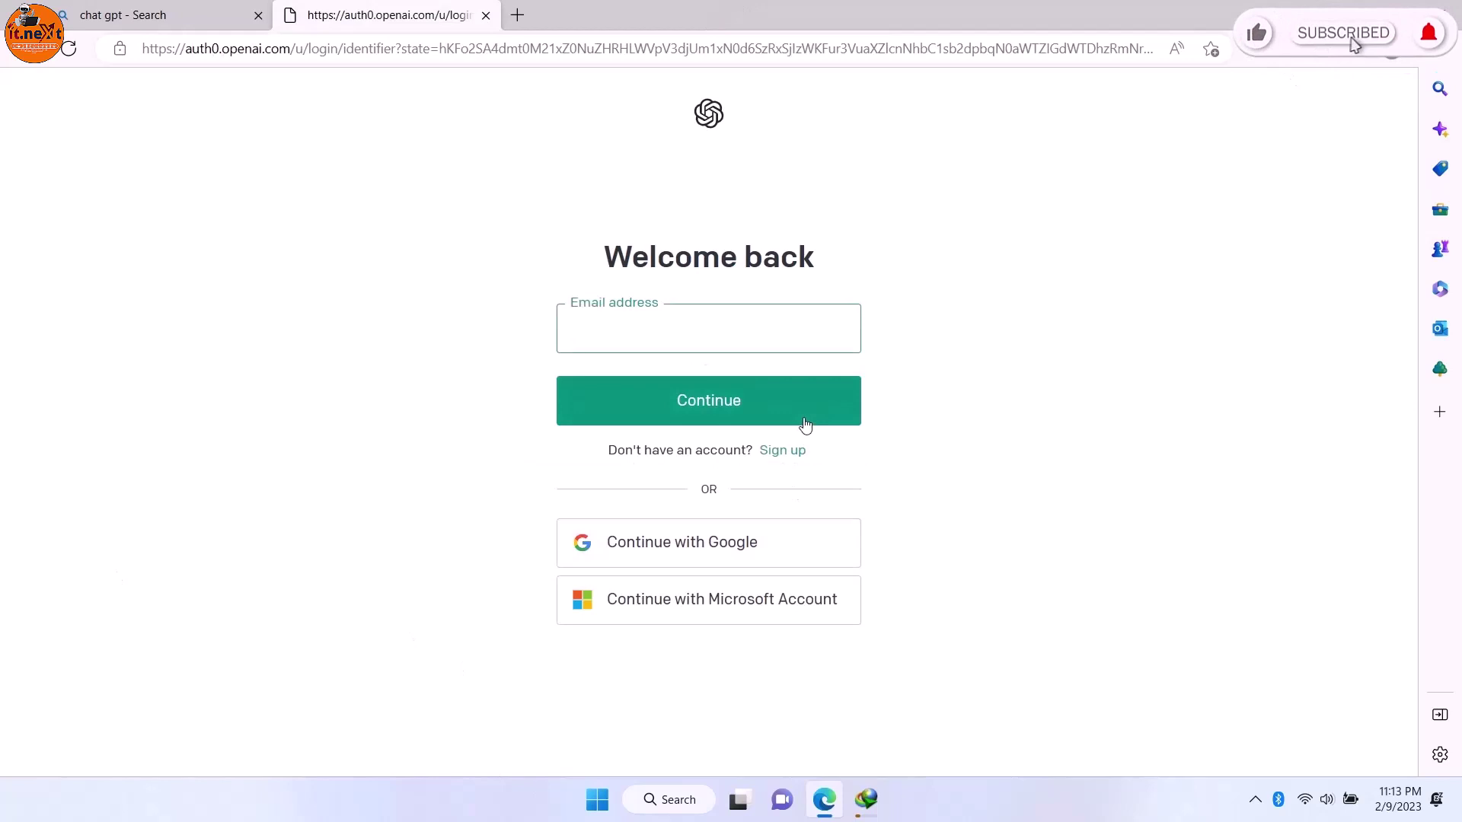
{"action": "left_click", "coordinate": [789, 453]}
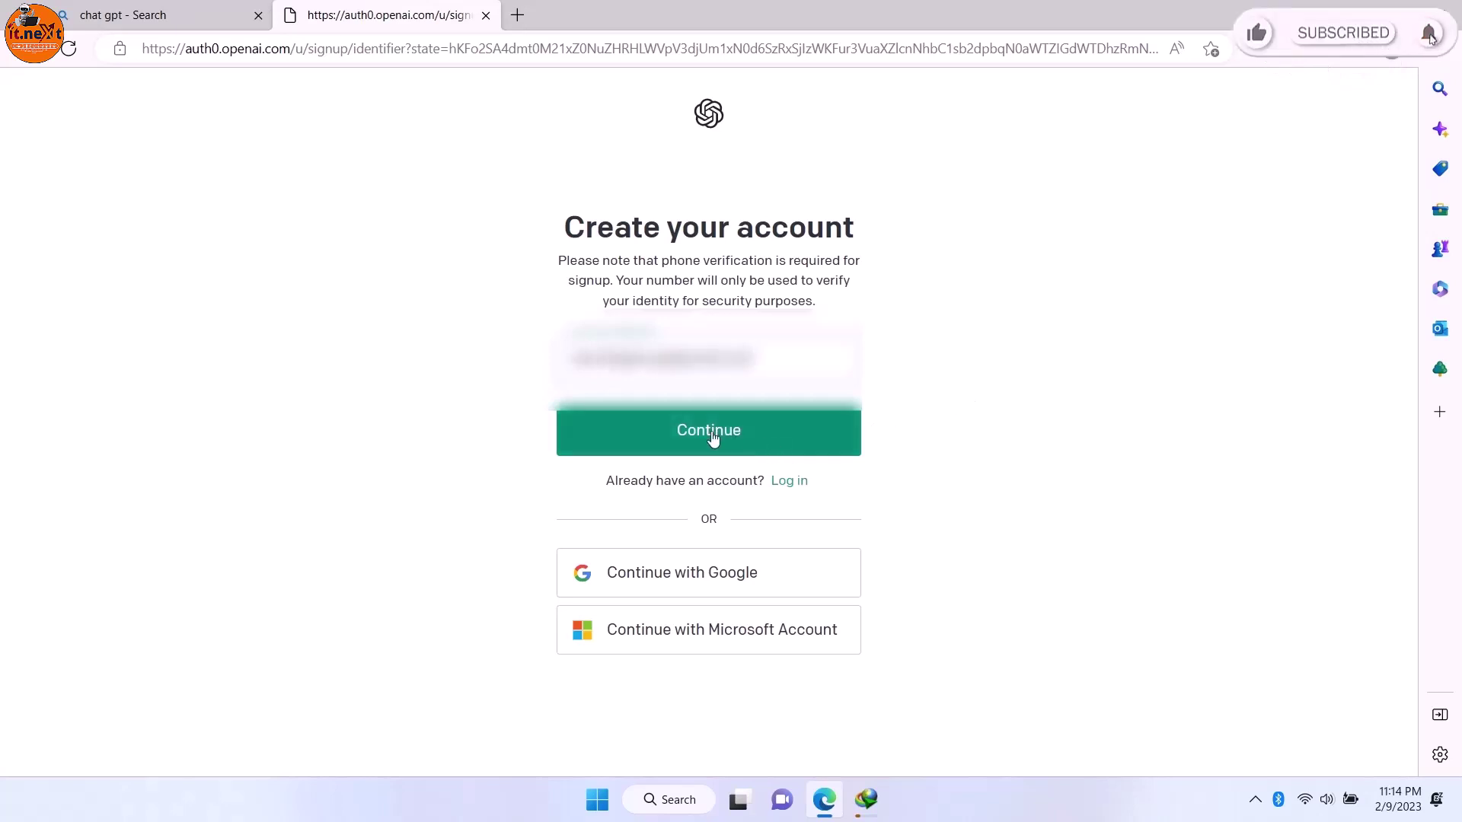
{"action": "left_click", "coordinate": [750, 434]}
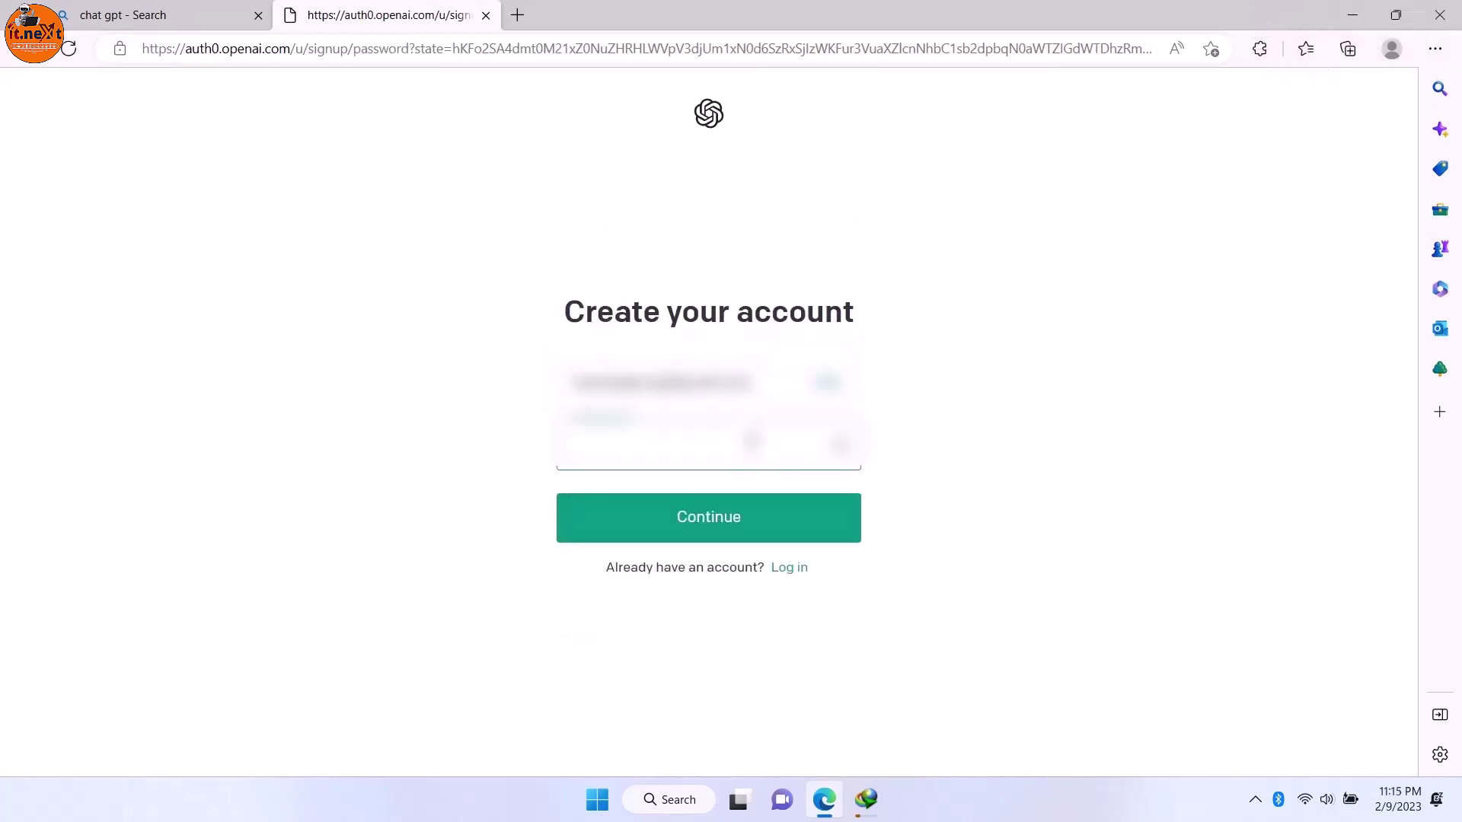
{"action": "left_click", "coordinate": [751, 441]}
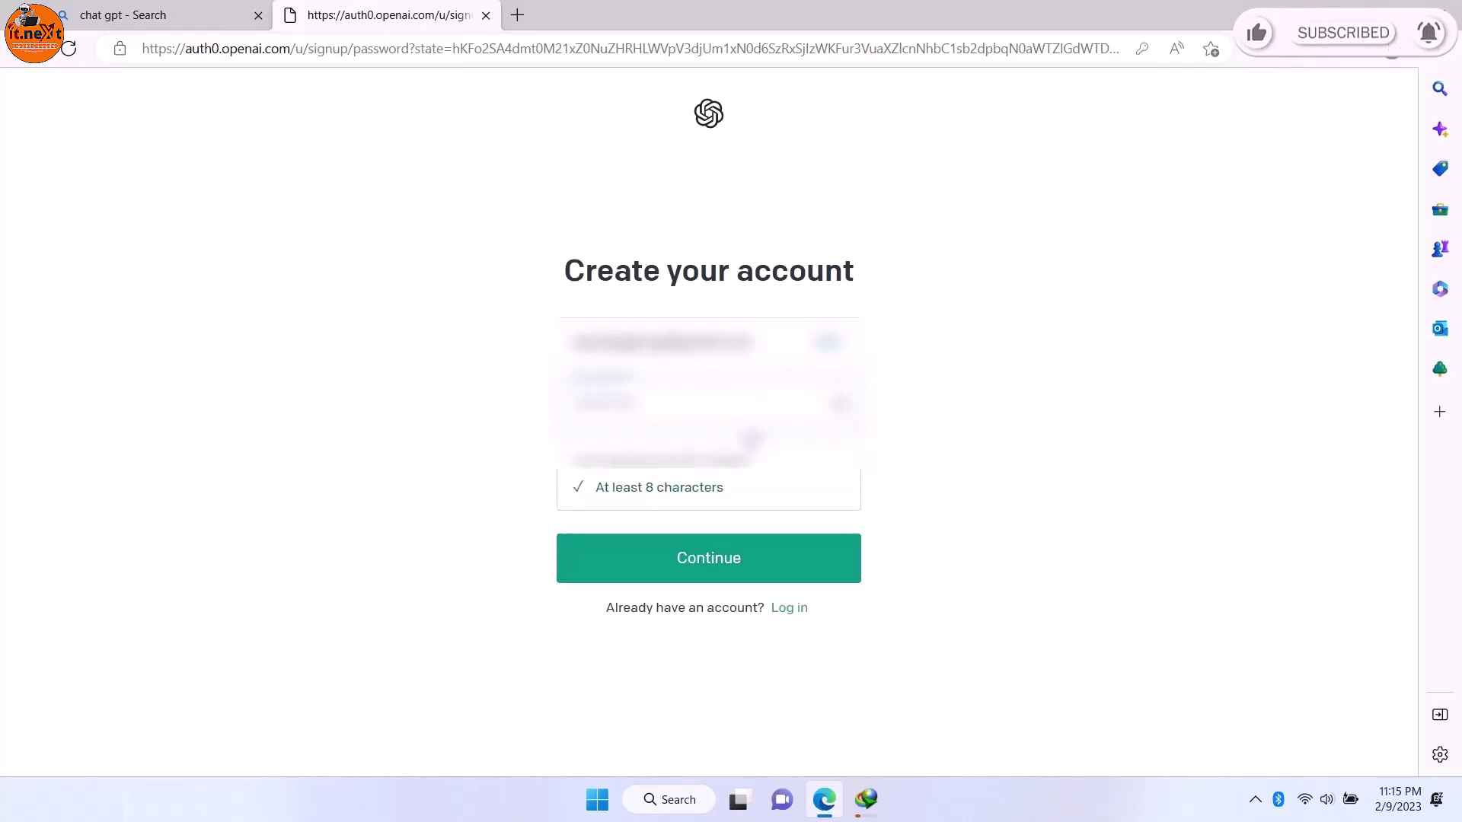
{"action": "left_click", "coordinate": [724, 558]}
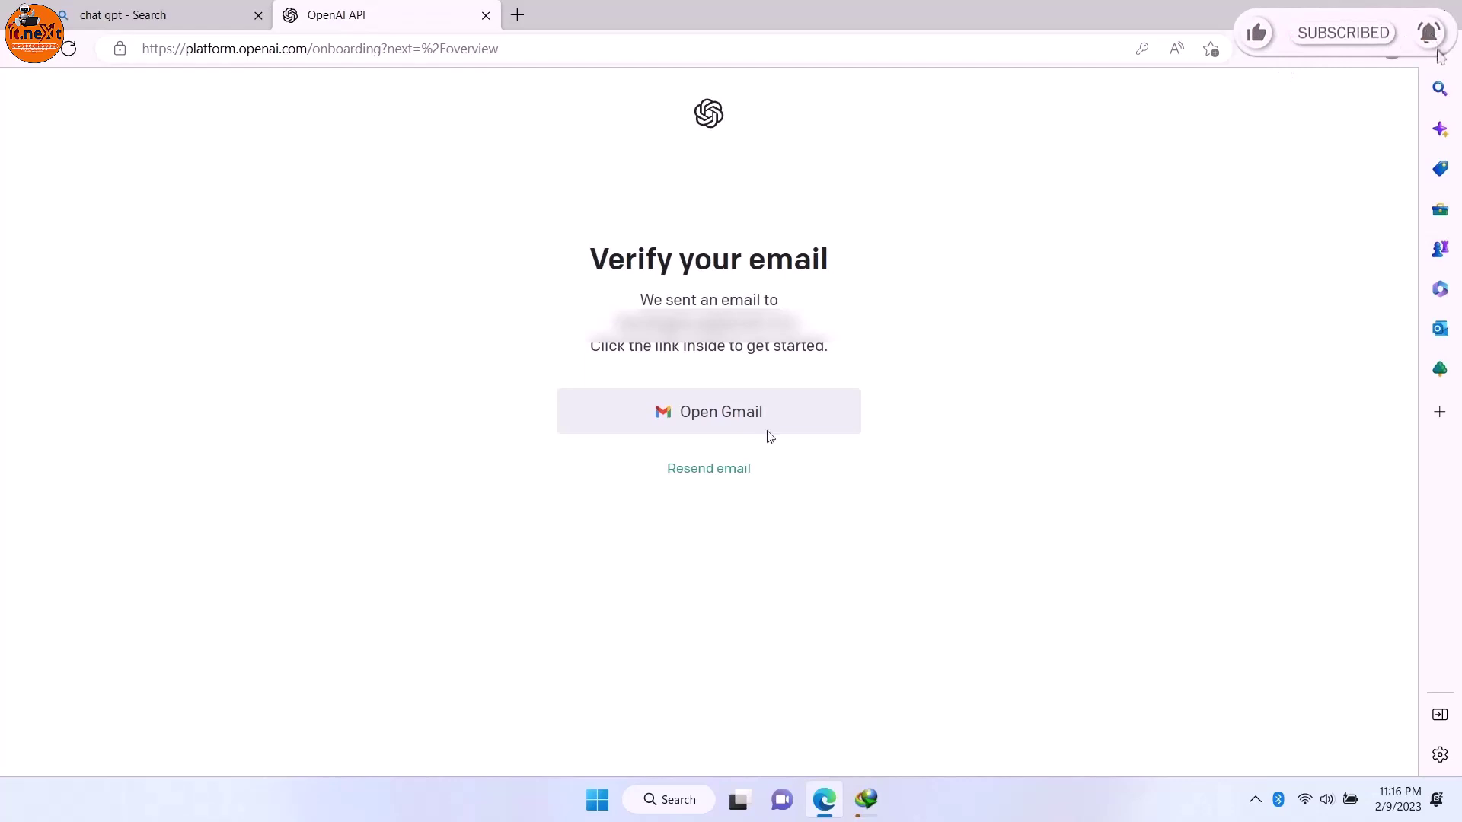
Open the OpenAI verification email in Gmail and follow its Verify email address link.
{"action": "left_click", "coordinate": [714, 404]}
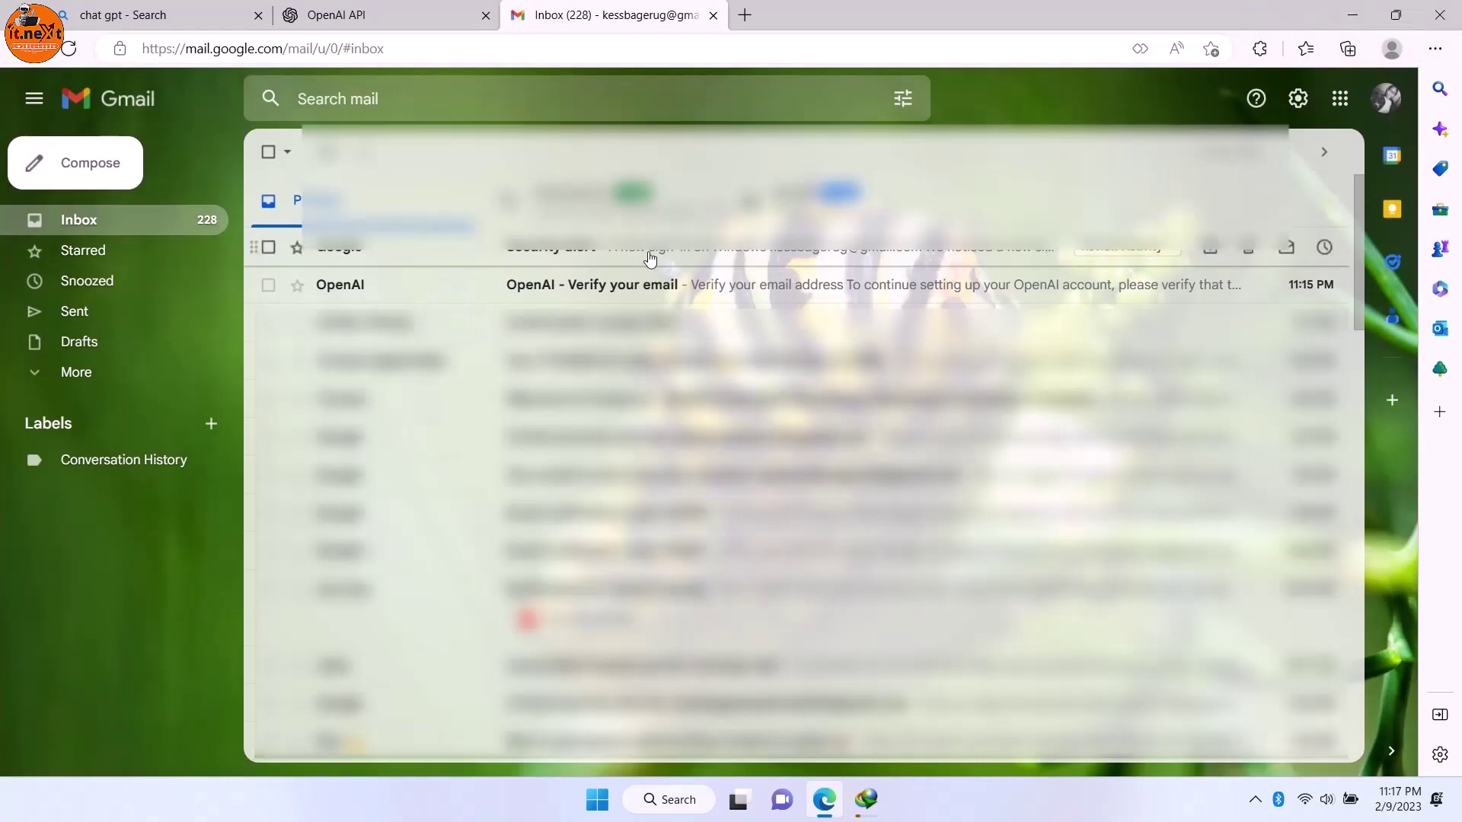
{"action": "left_click", "coordinate": [642, 280]}
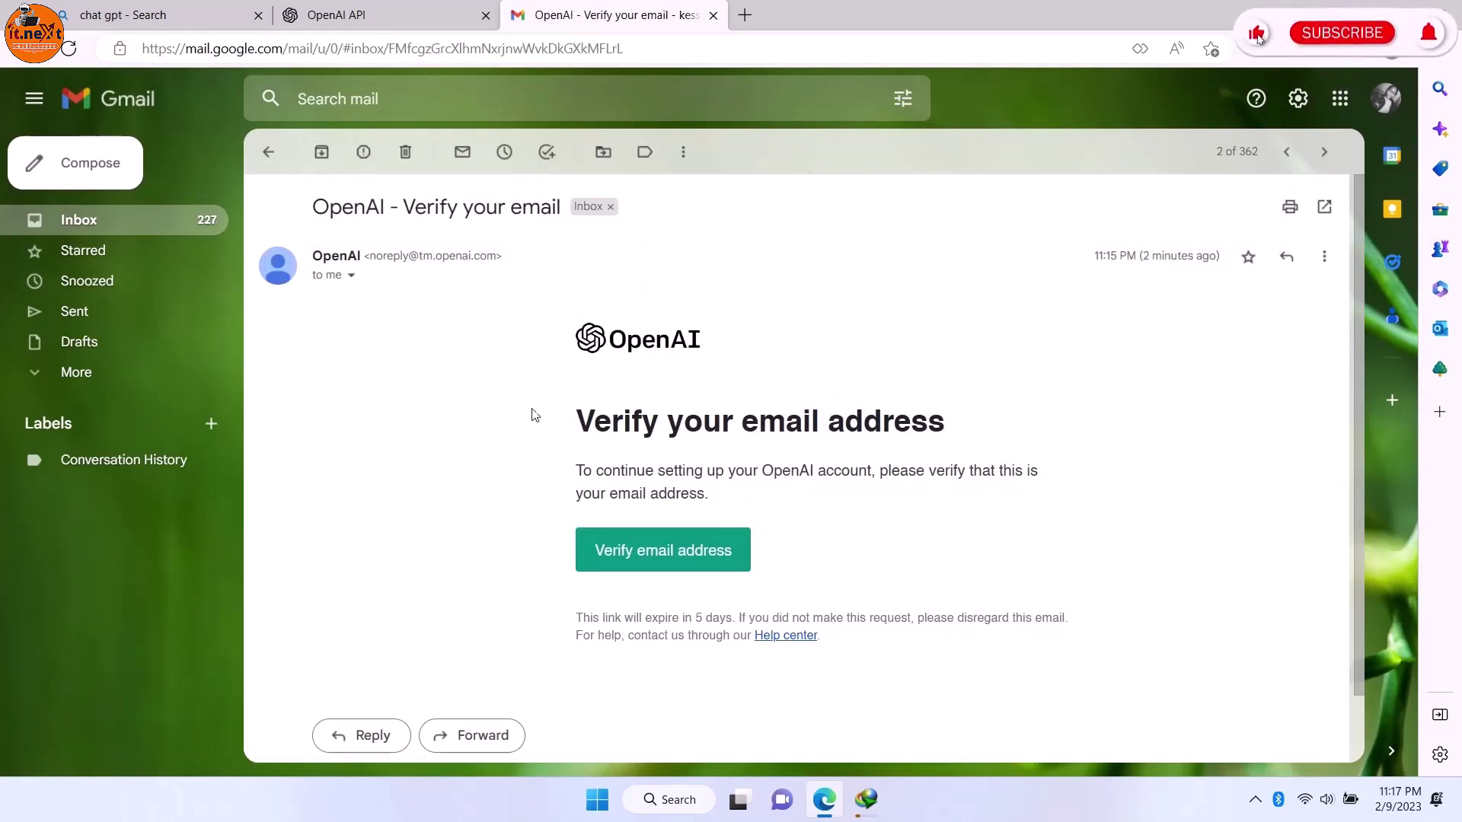
{"action": "left_click", "coordinate": [657, 554]}
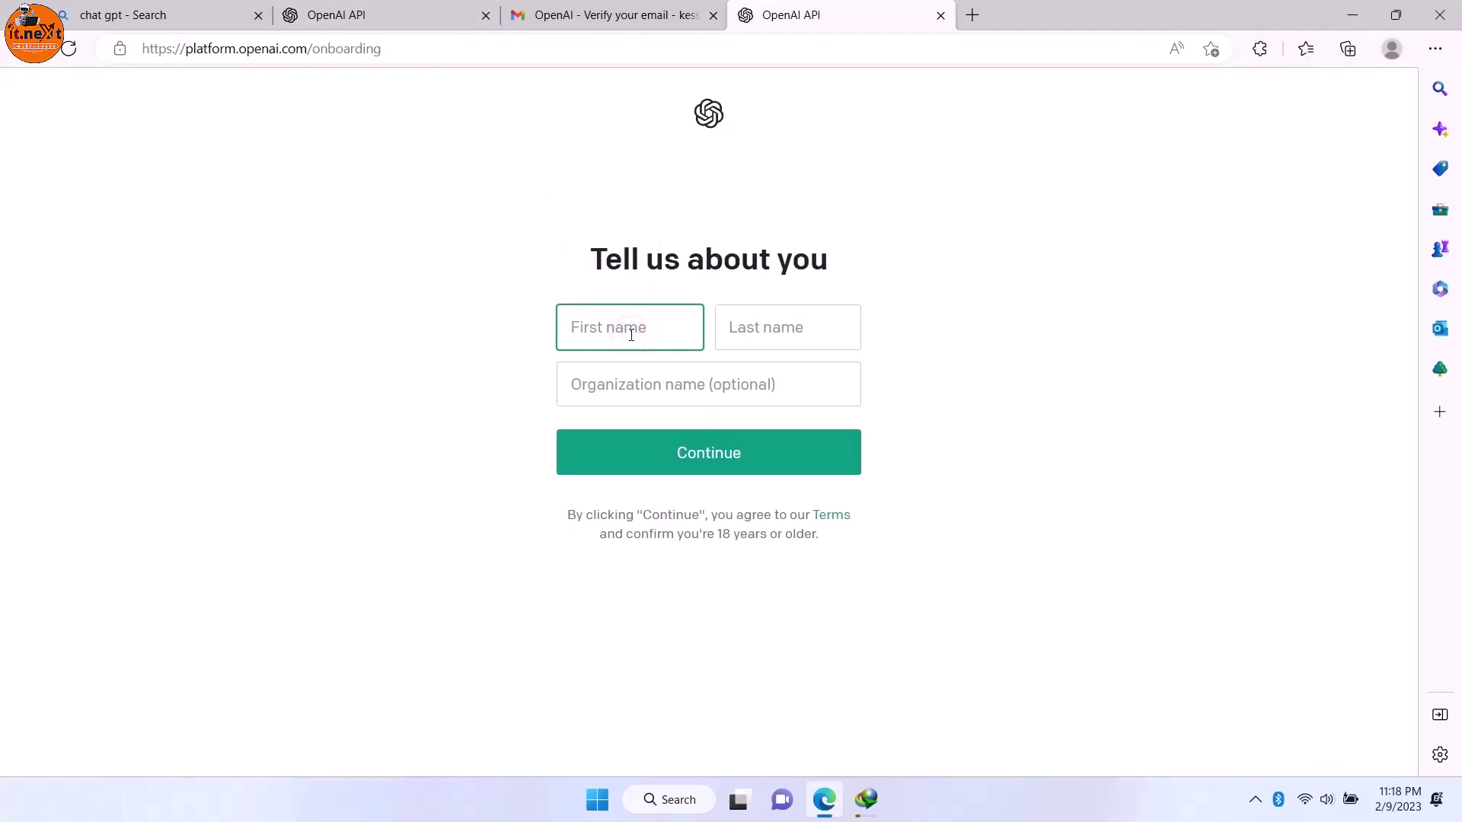
Enter the user's first and last name and submit the name details.
{"action": "left_click", "coordinate": [757, 323]}
{"action": "left_click", "coordinate": [669, 386]}
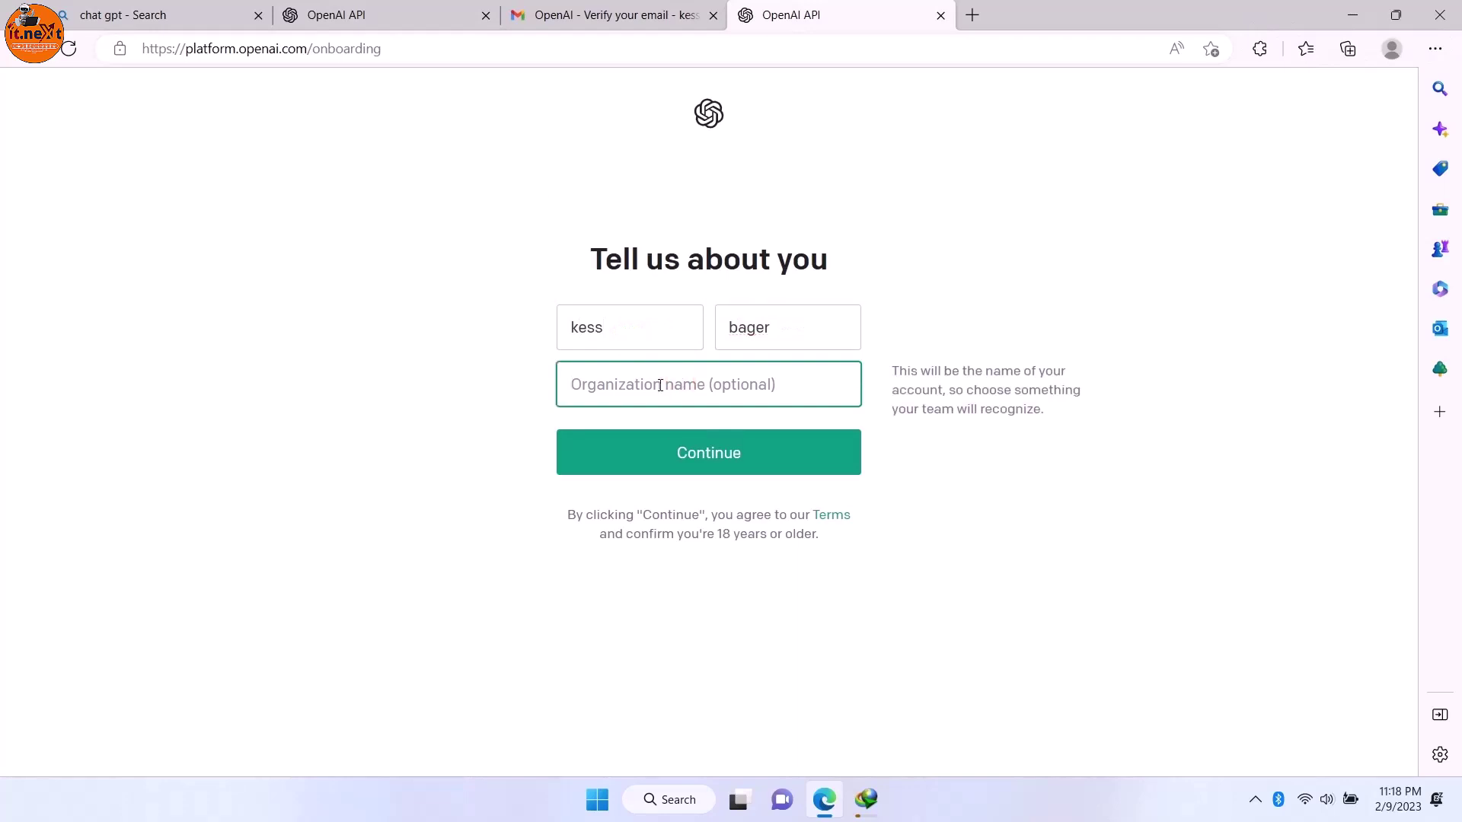
{"action": "left_click", "coordinate": [747, 464]}
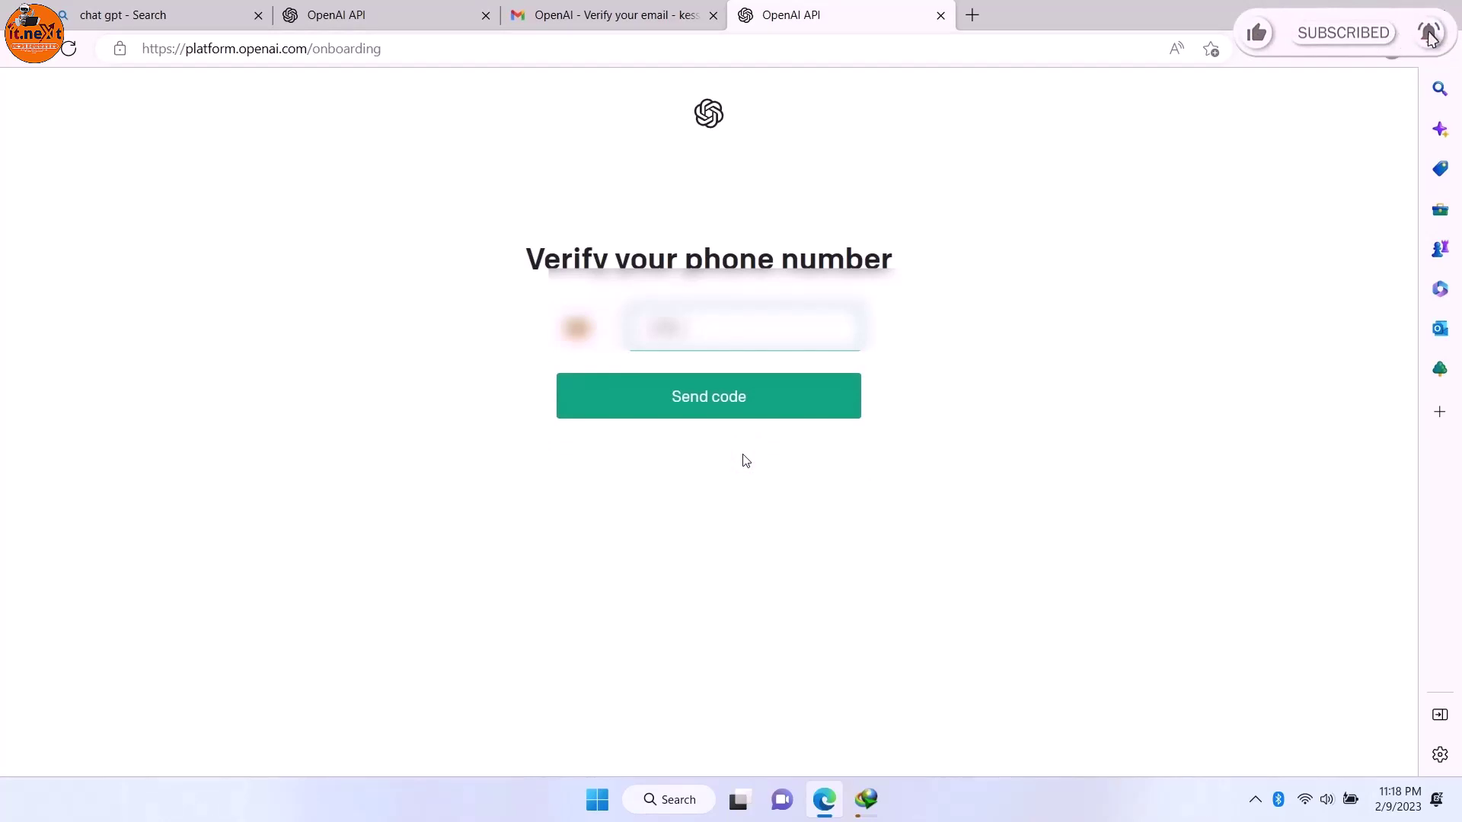
Verify the phone number with the SMS code and choose personal use as the main purpose.
{"action": "type", "text": "5555555555"}
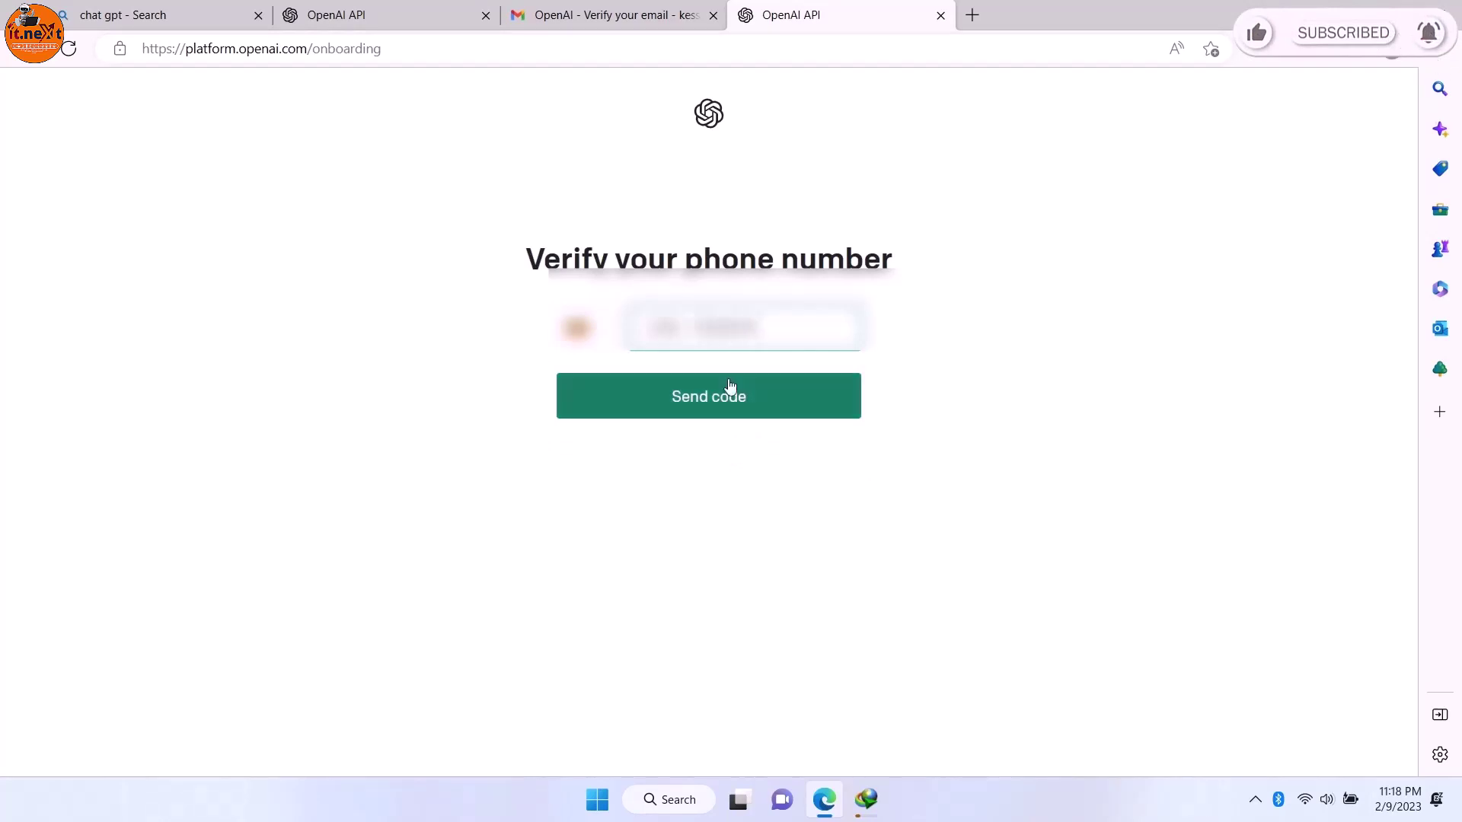
{"action": "left_click", "coordinate": [744, 392]}
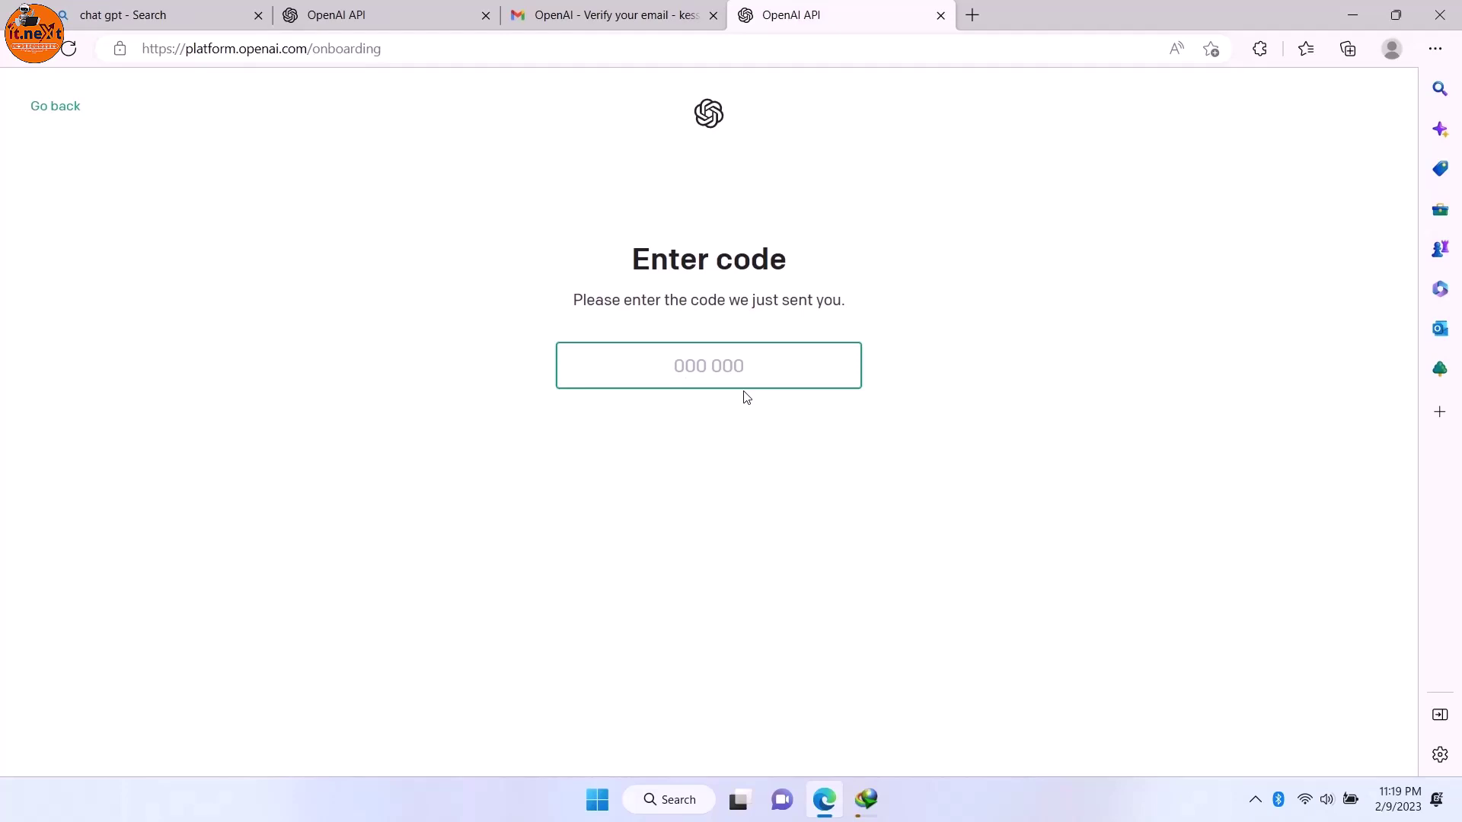
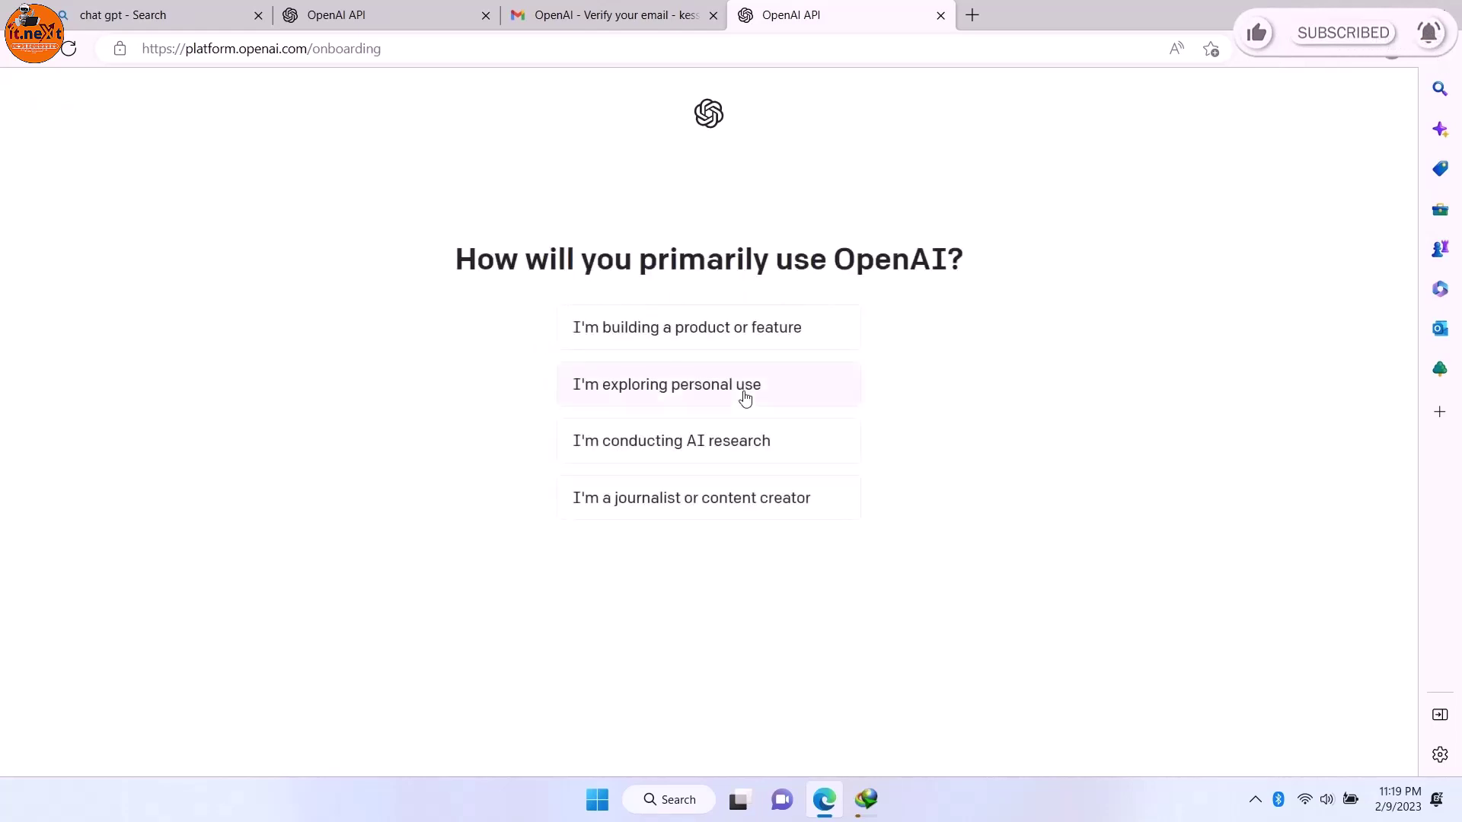
{"action": "left_click", "coordinate": [741, 395]}
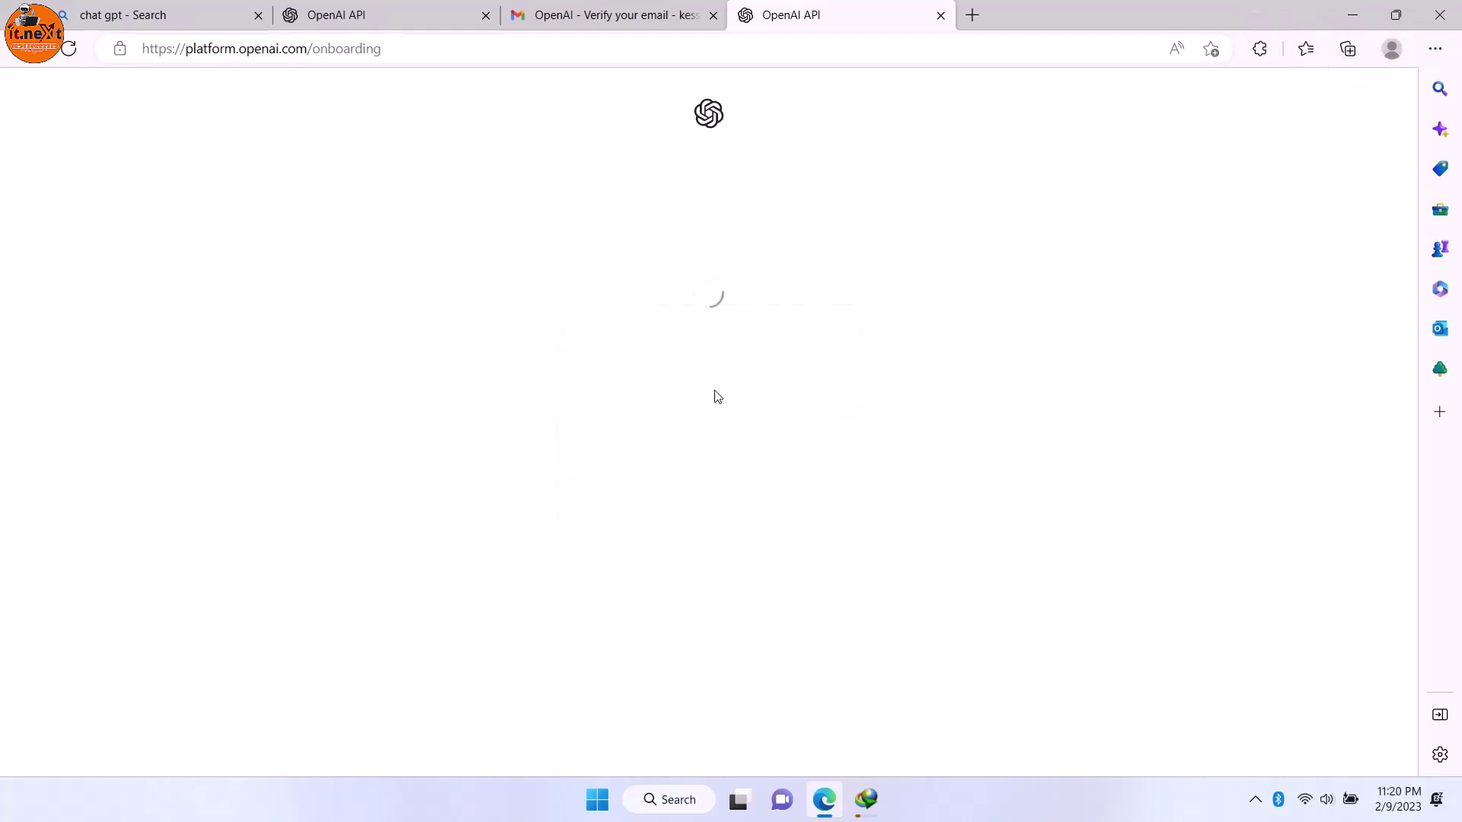